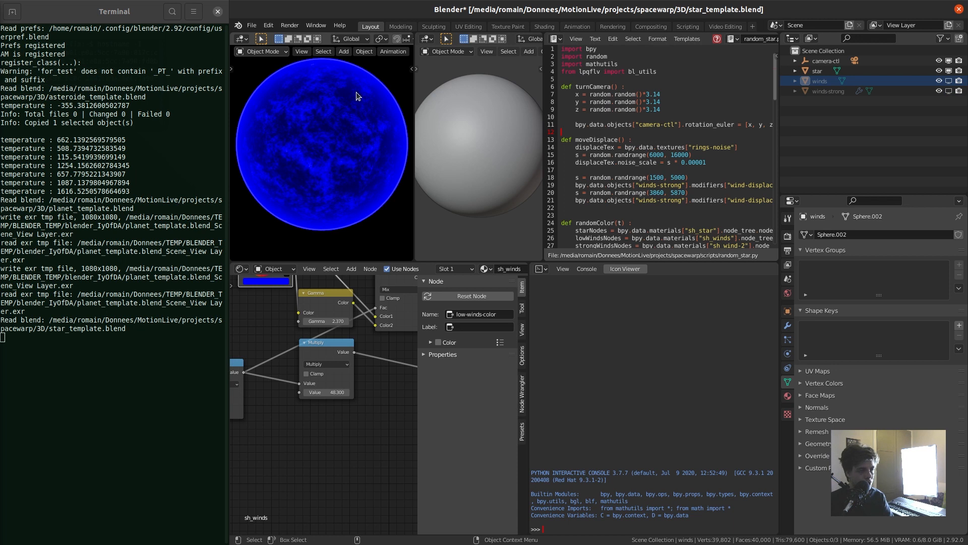
- Examine the sh_winds material's node tree in an enlarged node editor and return to the normal layout
{"action": "scroll", "coordinate": [311, 384], "scroll_direction": "down", "scroll_amount": 3}
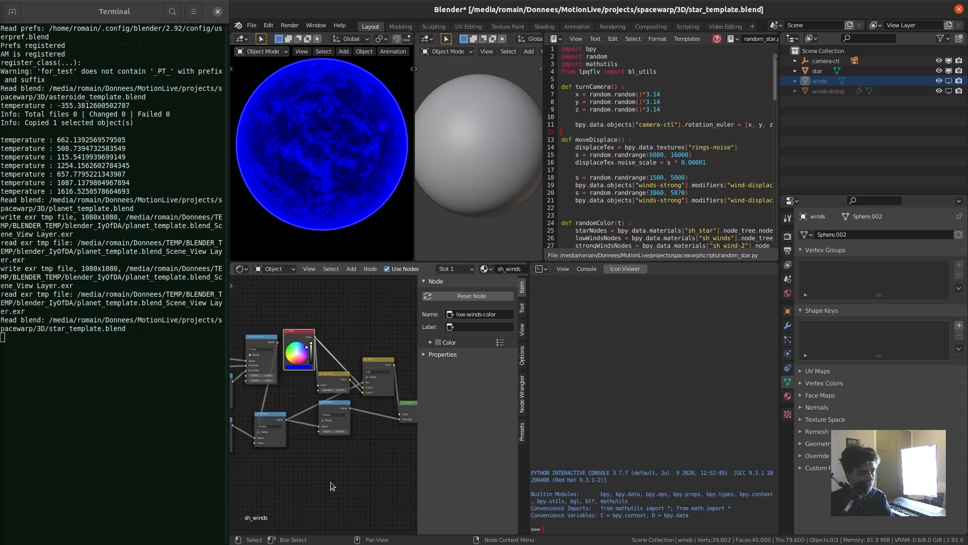
{"action": "scroll", "coordinate": [343, 469], "scroll_direction": "down", "scroll_amount": 2}
{"action": "key", "text": "ctrl+space"}
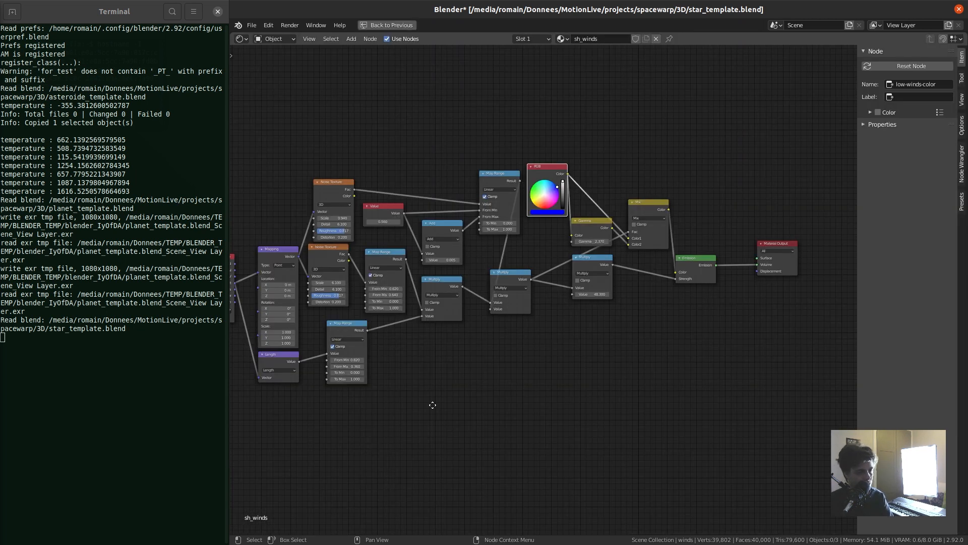
{"action": "scroll", "coordinate": [431, 409], "scroll_direction": "up", "scroll_amount": 3}
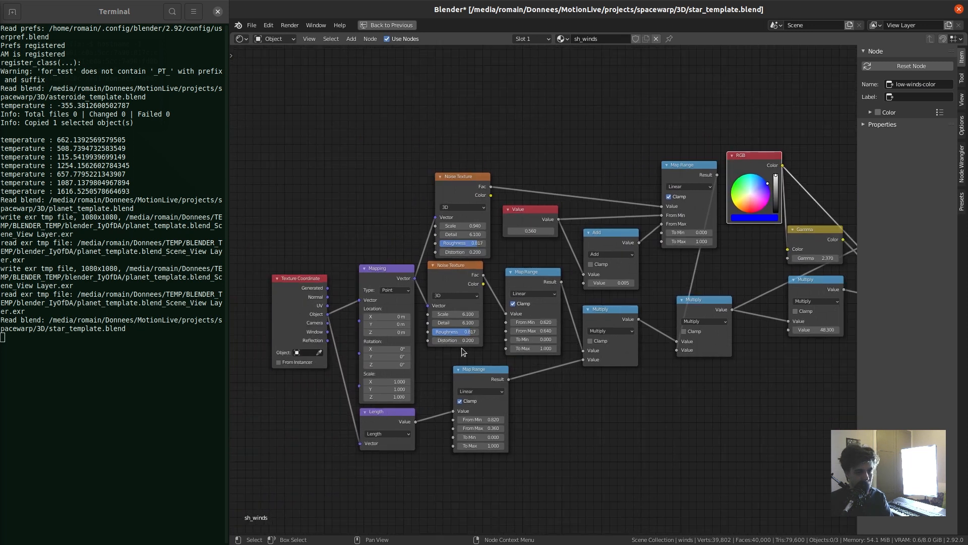
{"action": "middle_click_drag", "start_coordinate": [513, 397], "coordinate": [381, 408]}
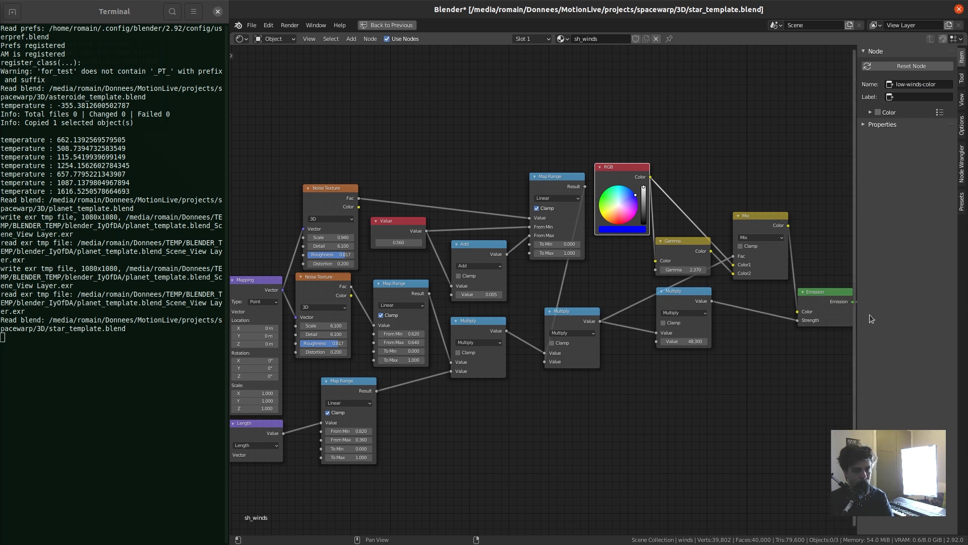
{"action": "key", "text": "ctrl+space"}
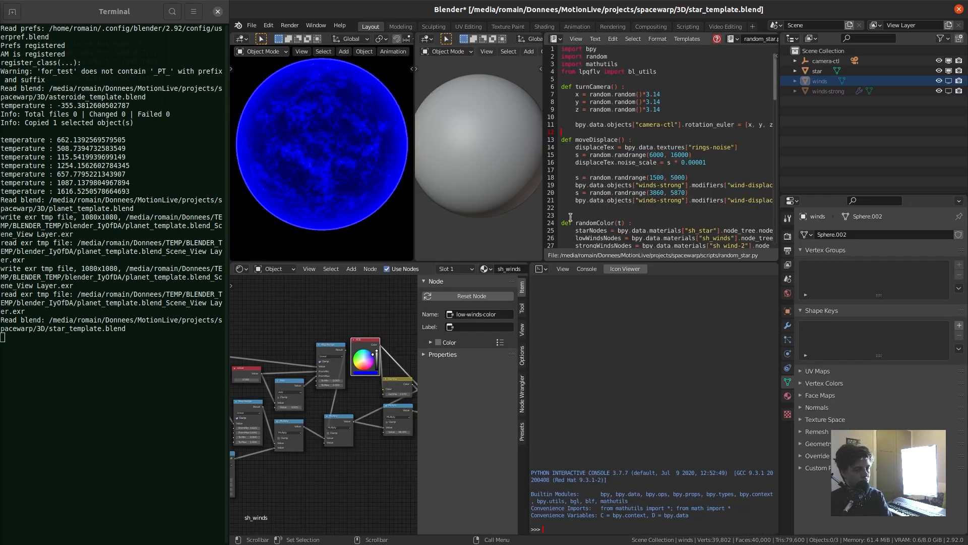
- Select the star object and set the RGB node in its sh_star material to yellow-green
{"action": "scroll", "coordinate": [369, 369], "scroll_direction": "up", "scroll_amount": 3}
{"action": "middle_click_drag", "start_coordinate": [369, 369], "coordinate": [302, 414]}
{"action": "middle_click_drag", "start_coordinate": [303, 413], "coordinate": [285, 407]}
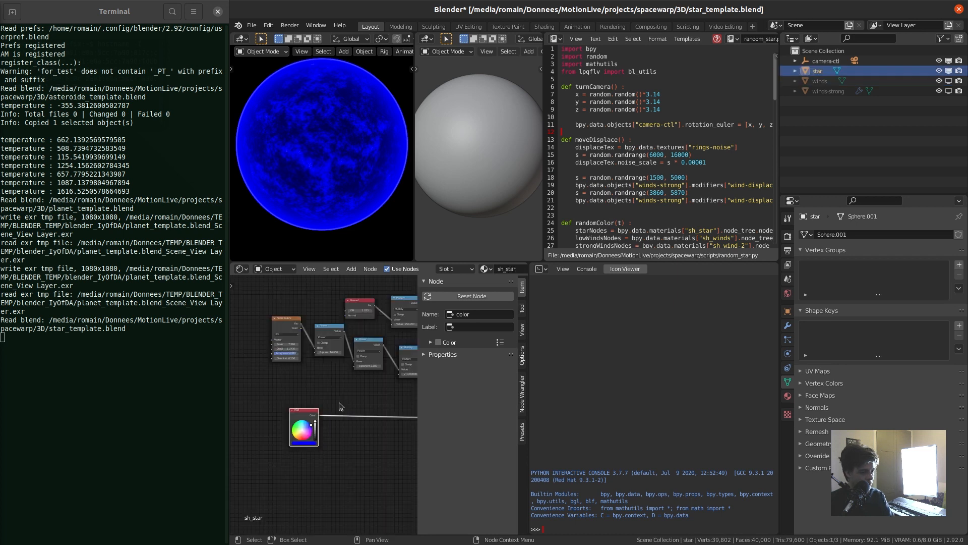
{"action": "scroll", "coordinate": [333, 403], "scroll_direction": "up", "scroll_amount": 6}
{"action": "left_click_drag", "start_coordinate": [292, 446], "coordinate": [268, 450]}
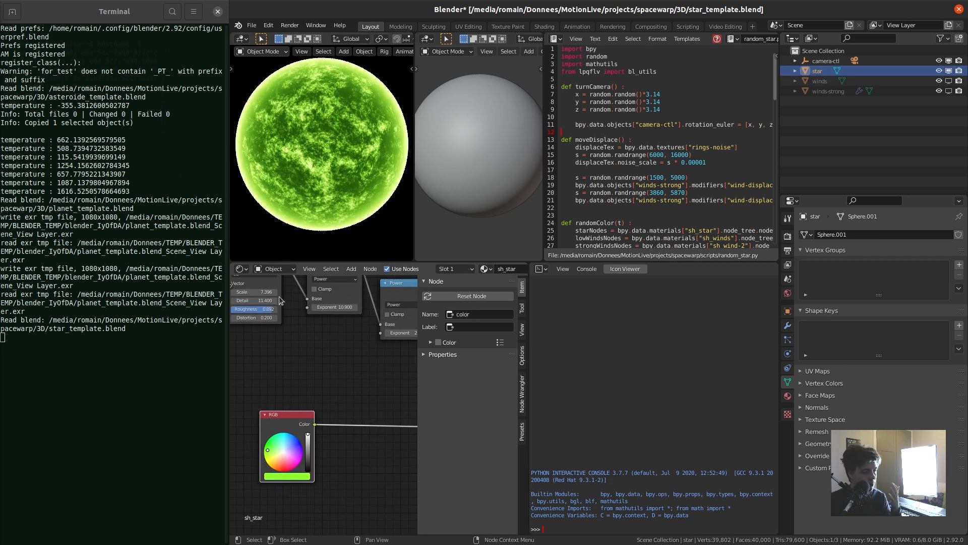
- Preview the Fresnel node's output on the star and restore the Add Shader node as the material output
{"action": "scroll", "coordinate": [277, 297], "scroll_direction": "down", "scroll_amount": 5}
{"action": "middle_click_drag", "start_coordinate": [378, 387], "coordinate": [323, 404]}
{"action": "scroll", "coordinate": [322, 403], "scroll_direction": "up", "scroll_amount": 7}
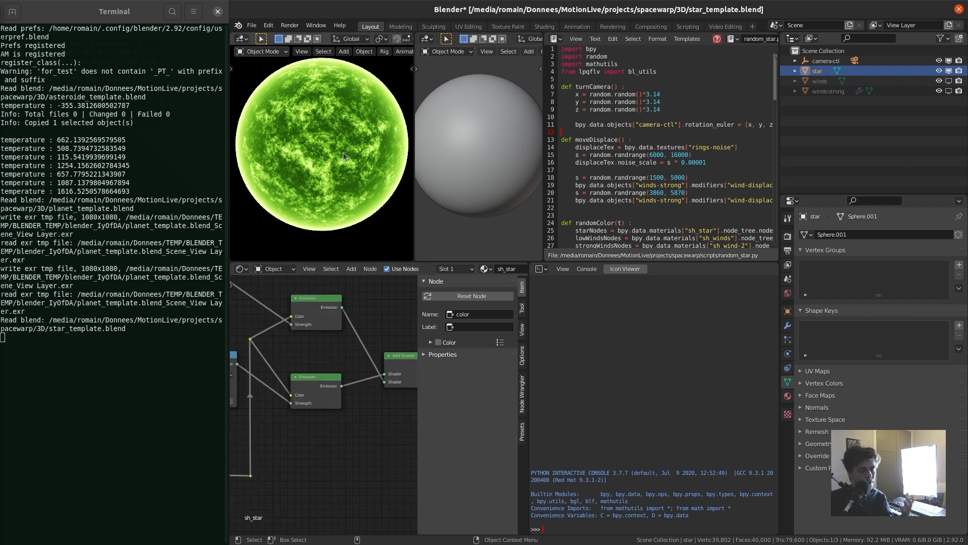
{"action": "middle_click_drag", "start_coordinate": [244, 355], "coordinate": [288, 448]}
{"action": "left_click", "coordinate": [258, 363], "text": "ctrl+shift"}
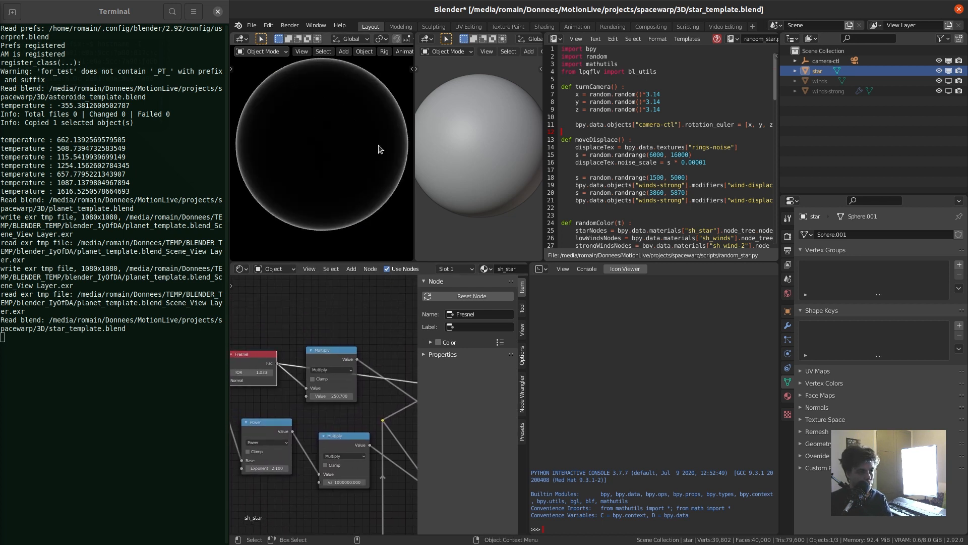
{"action": "left_click", "coordinate": [337, 357], "text": "ctrl+shift"}
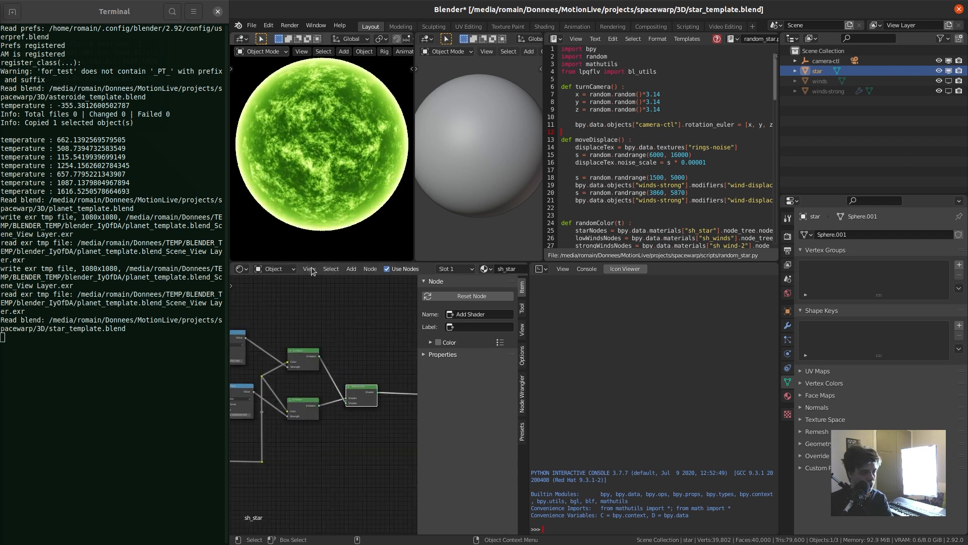
- Set the RGB node's colour in the sh_star material to light salmon pink
{"action": "scroll", "coordinate": [305, 429], "scroll_direction": "down", "scroll_amount": 5}
{"action": "middle_click_drag", "start_coordinate": [243, 414], "coordinate": [319, 381]}
{"action": "scroll", "coordinate": [379, 398], "scroll_direction": "up", "scroll_amount": 5}
{"action": "scroll", "coordinate": [320, 382], "scroll_direction": "up", "scroll_amount": 5}
{"action": "middle_click_drag", "start_coordinate": [276, 422], "coordinate": [208, 459]}
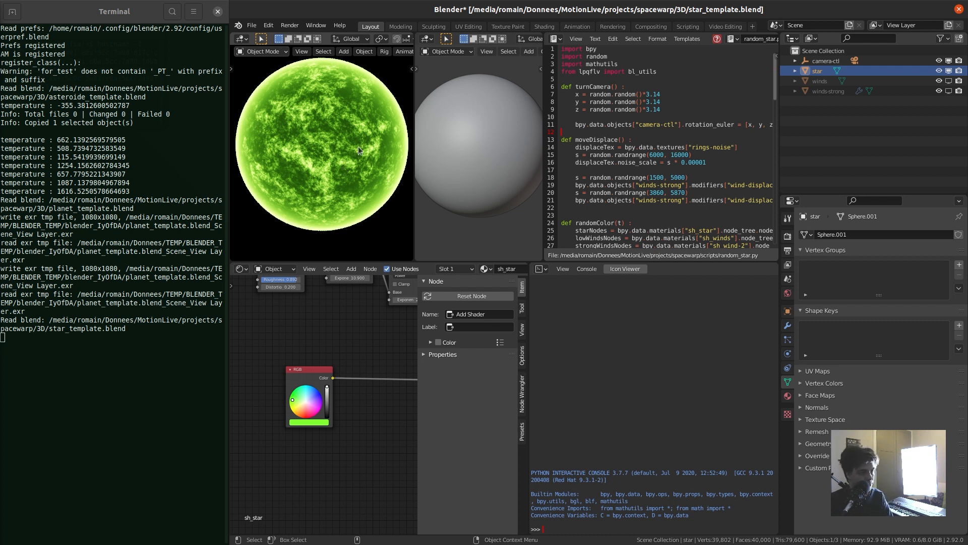
{"action": "left_click_drag", "start_coordinate": [318, 367], "coordinate": [291, 409]}
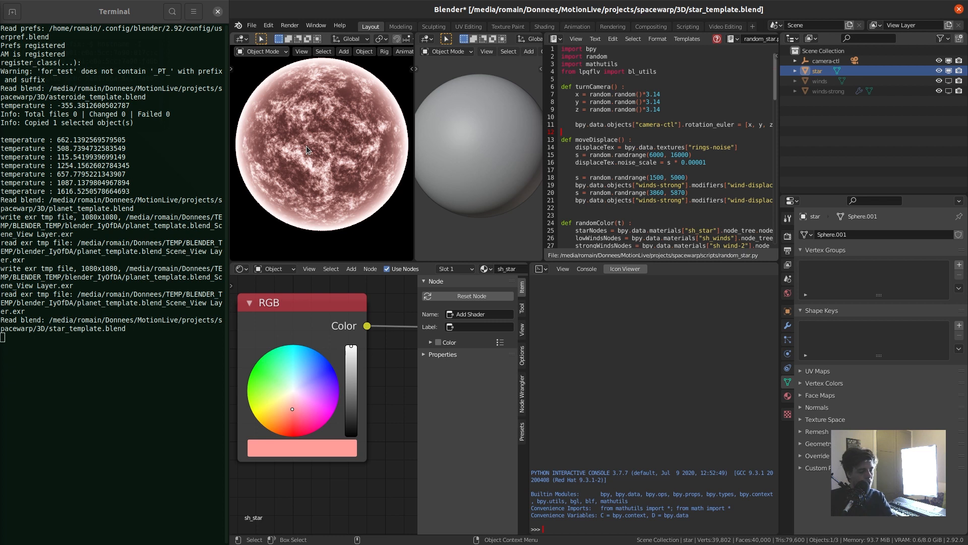
- Switch to Chrome and search Google Images for "NASA Sun"
{"action": "left_click", "coordinate": [103, 153]}
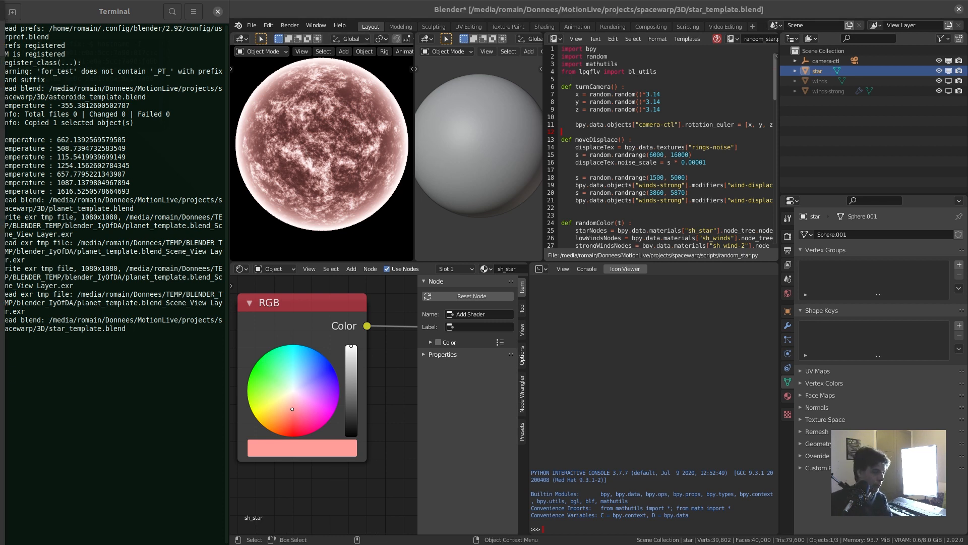
{"action": "left_click_drag", "start_coordinate": [0, 6], "coordinate": [641, 5]}
{"action": "type", "text": "NASA Sun"}
{"action": "key", "text": "Return"}
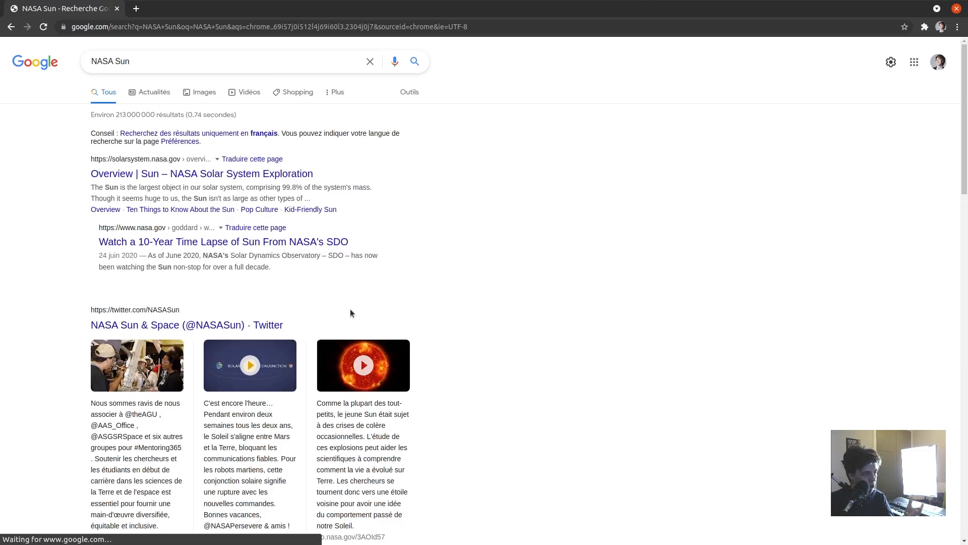
{"action": "left_click", "coordinate": [198, 92]}
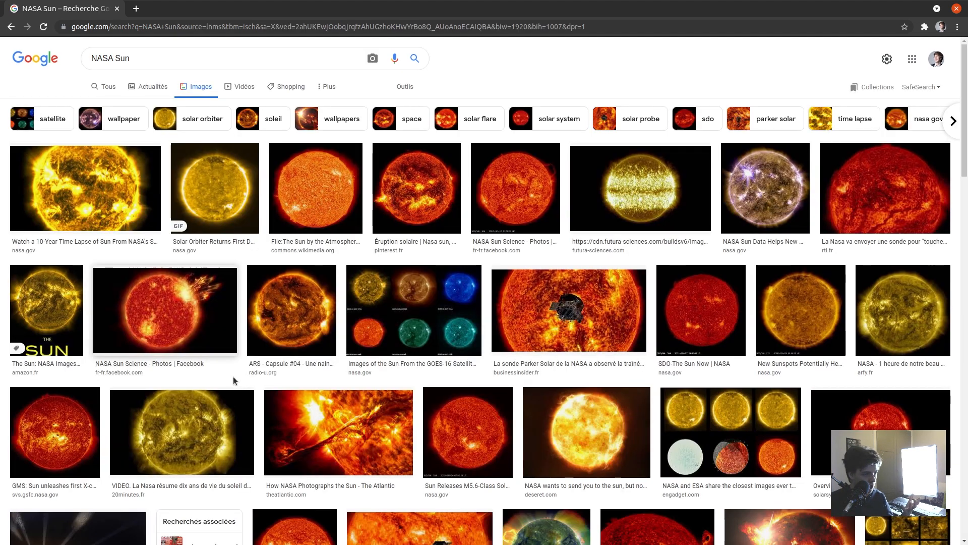
- Examine several Sun photos from the image results as surface and corona references, and close the browser tab
{"action": "left_click", "coordinate": [905, 186]}
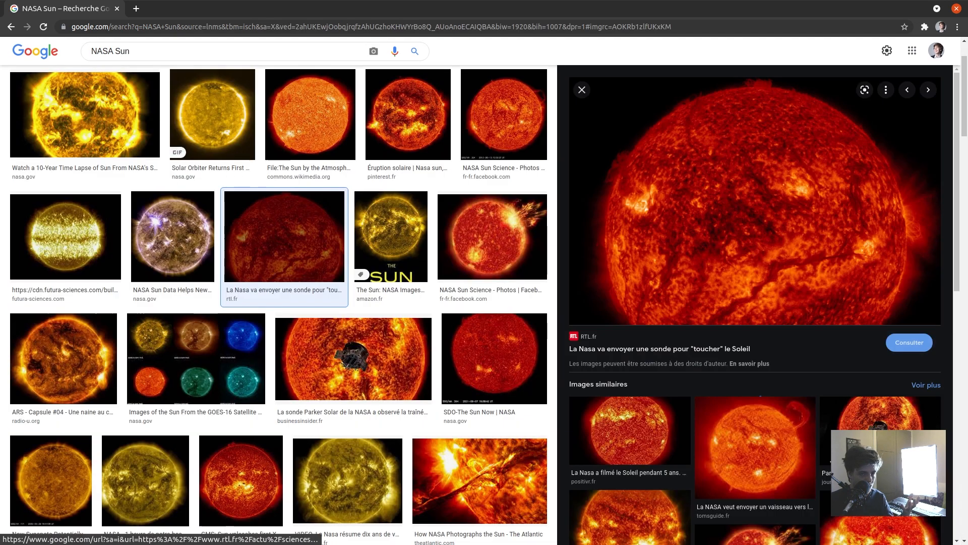
{"action": "left_click", "coordinate": [494, 358]}
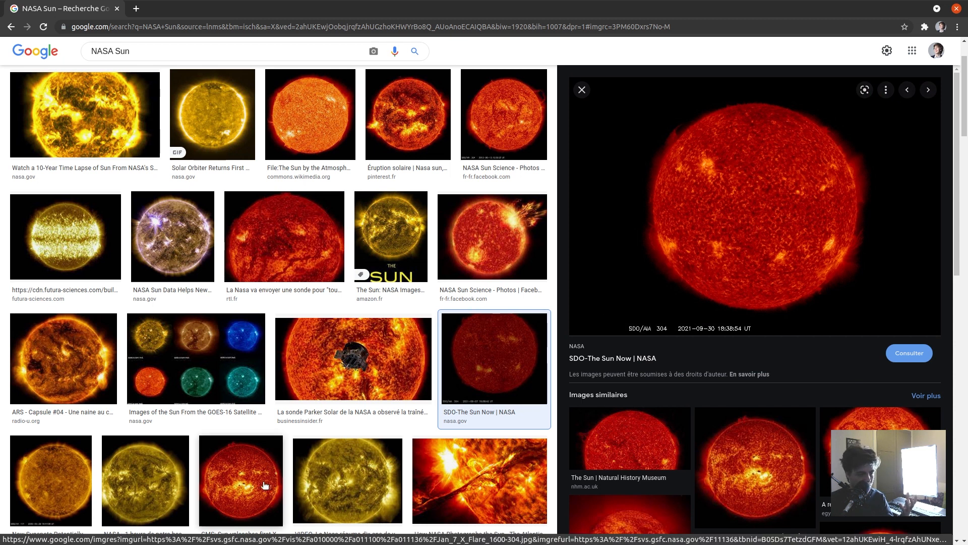
{"action": "left_click", "coordinate": [242, 479]}
{"action": "left_click", "coordinate": [64, 333]}
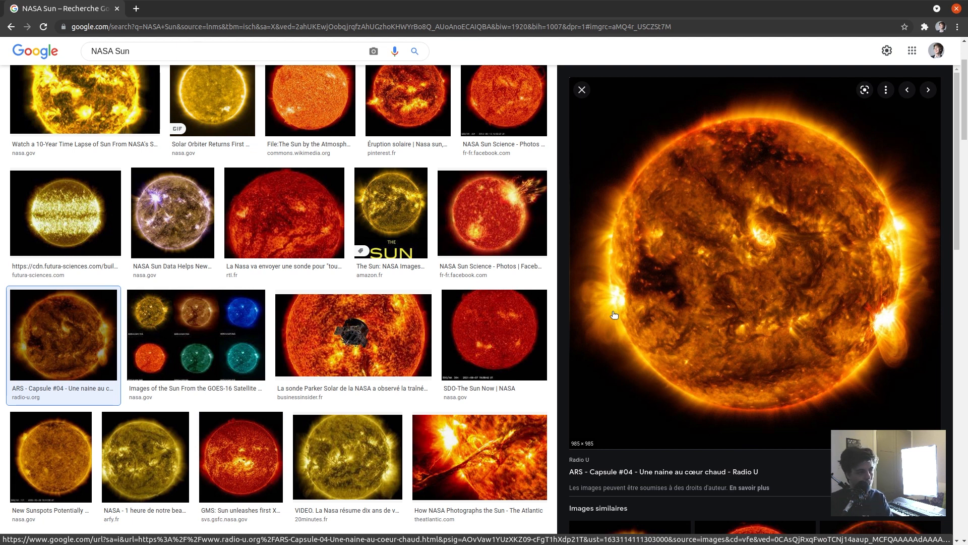
{"action": "left_click", "coordinate": [117, 8]}
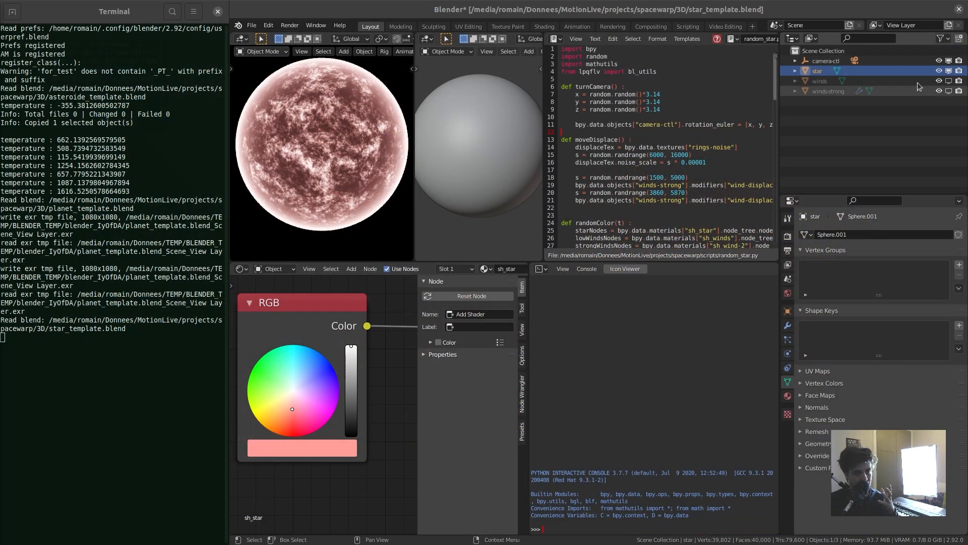
- Hide the star object in the viewports and examine the winds-strong and winds spheres separately
{"action": "left_click", "coordinate": [949, 81]}
{"action": "left_click", "coordinate": [949, 90]}
{"action": "left_click", "coordinate": [949, 72]}
{"action": "left_click", "coordinate": [948, 82]}
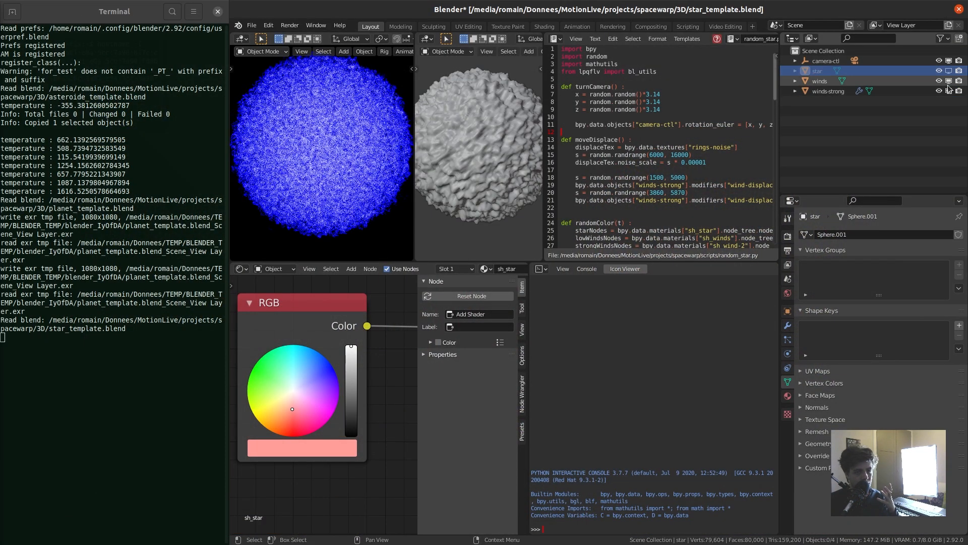
{"action": "left_click", "coordinate": [949, 81]}
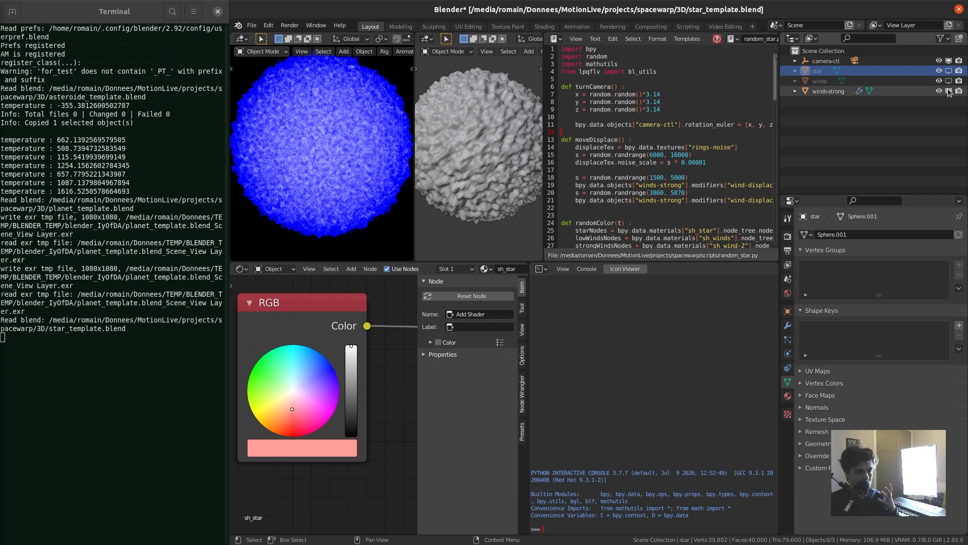
{"action": "left_click", "coordinate": [949, 91]}
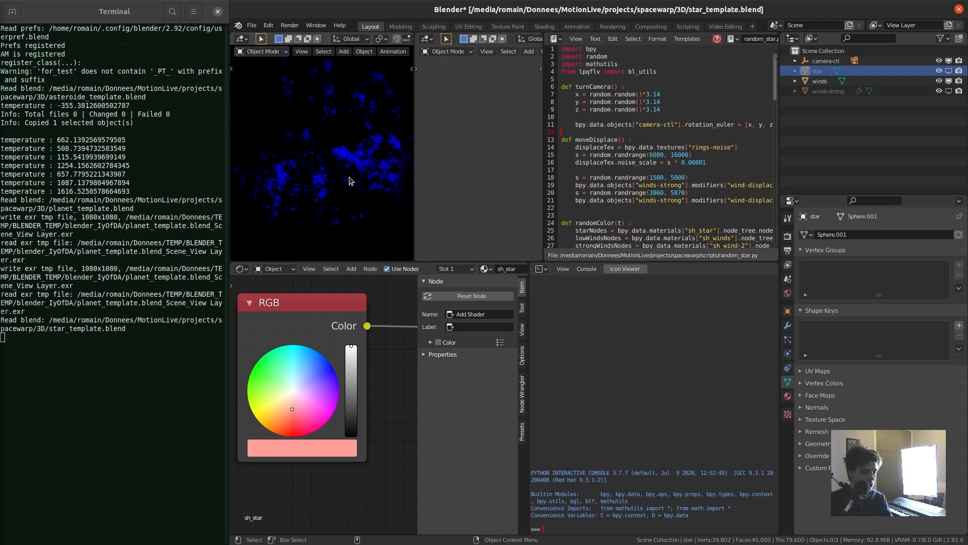
- Join the two 3D viewports into a single wide viewport with rendered shading
{"action": "left_click_drag", "start_coordinate": [414, 33], "coordinate": [366, 162]}
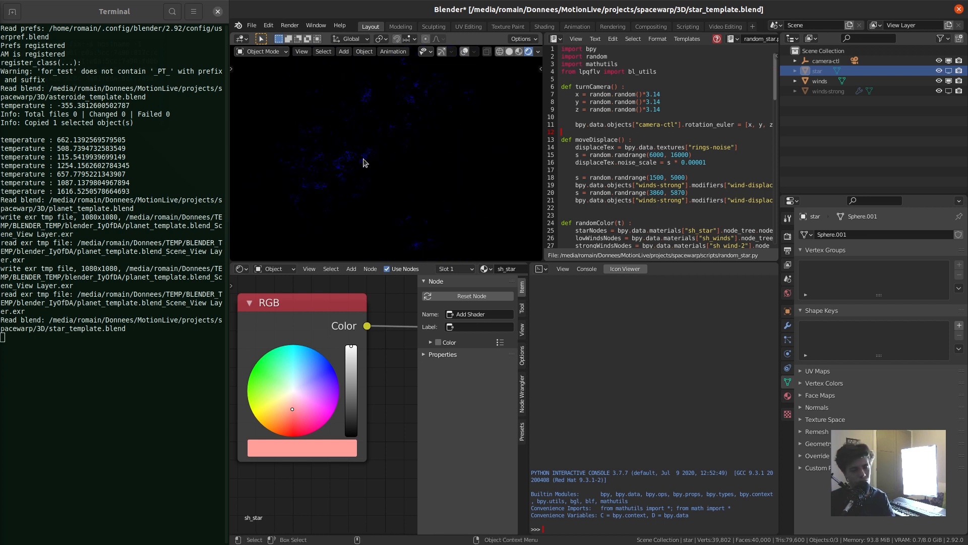
{"action": "key", "text": "super"}
{"action": "left_click", "coordinate": [404, 186]}
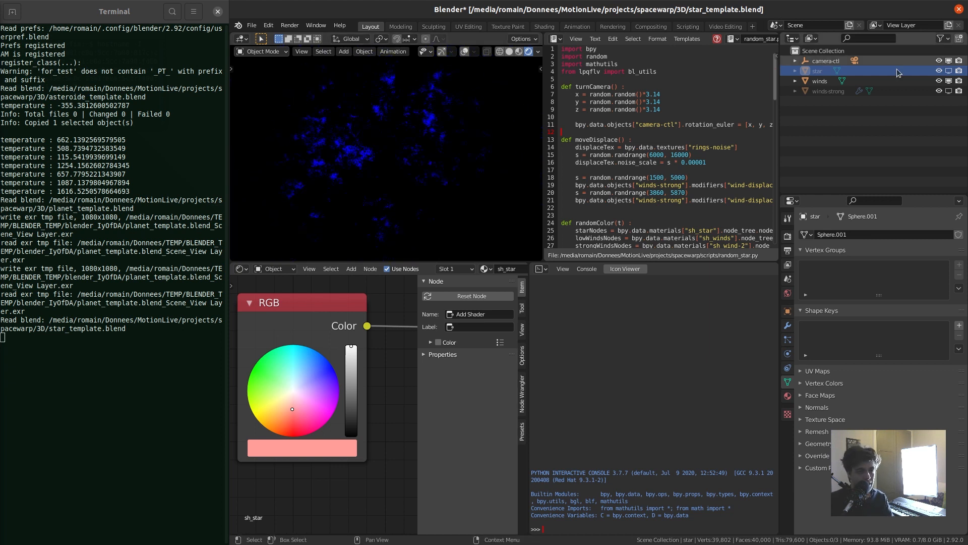
- Compare the rendered winds-strong and winds spheres by switching viewport visibility between them
{"action": "left_click", "coordinate": [950, 81]}
{"action": "left_click", "coordinate": [949, 92]}
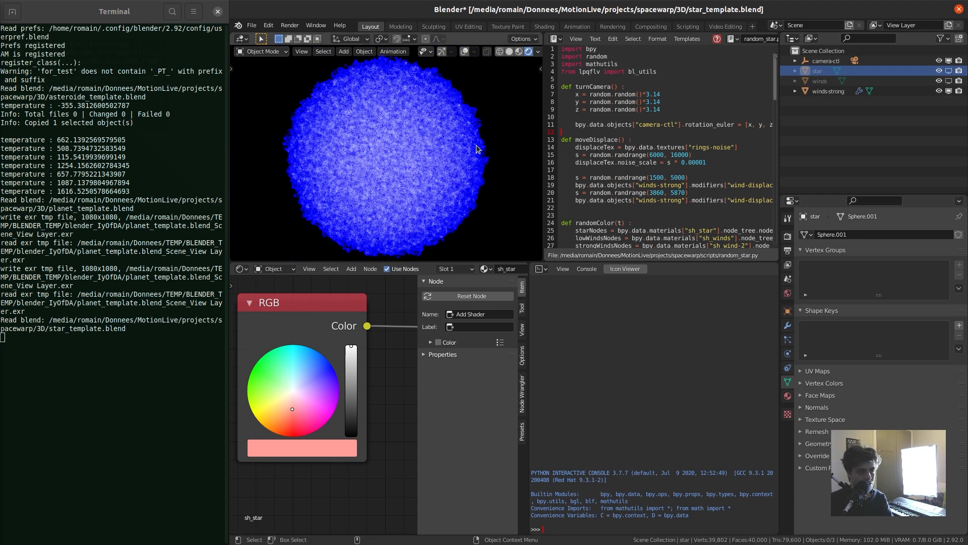
{"action": "left_click", "coordinate": [949, 92]}
{"action": "left_click", "coordinate": [948, 81]}
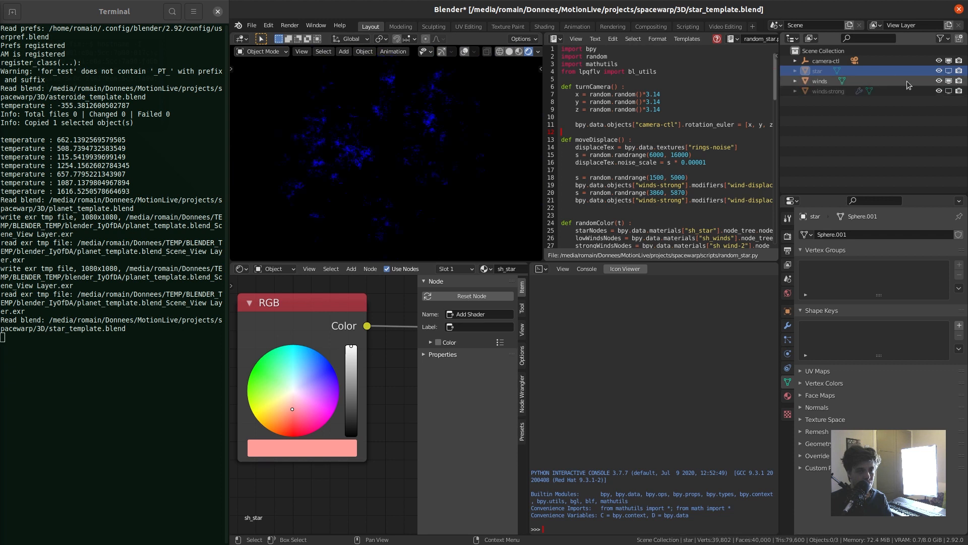
- Select winds, switch to solid shading and show winds-strong in its place to inspect the displaced surface
{"action": "left_click", "coordinate": [819, 81]}
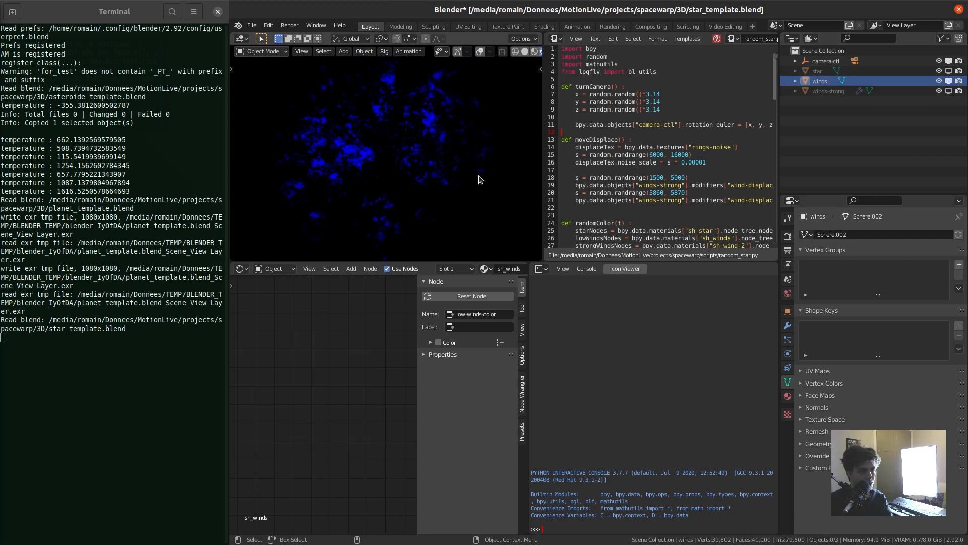
{"action": "left_click", "coordinate": [525, 51]}
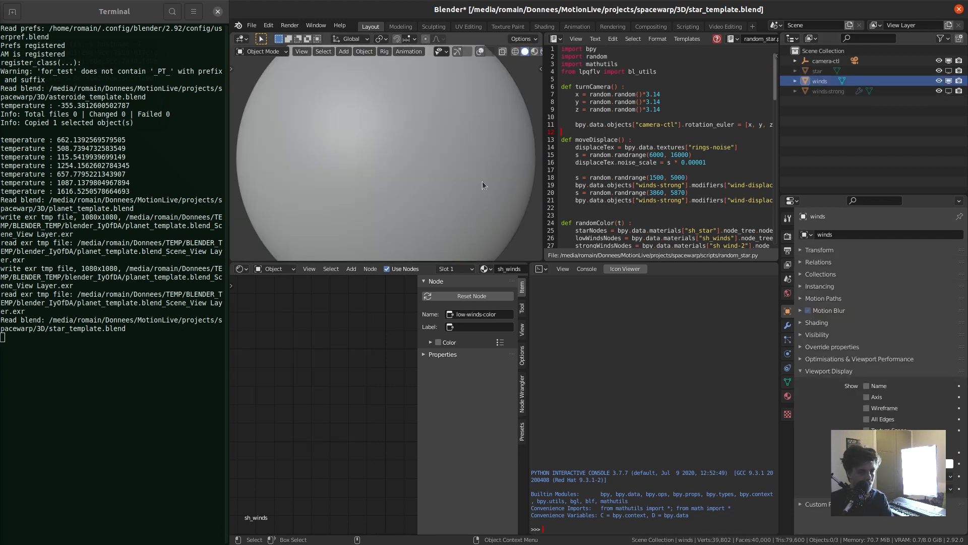
{"action": "left_click", "coordinate": [949, 81]}
{"action": "left_click", "coordinate": [949, 91]}
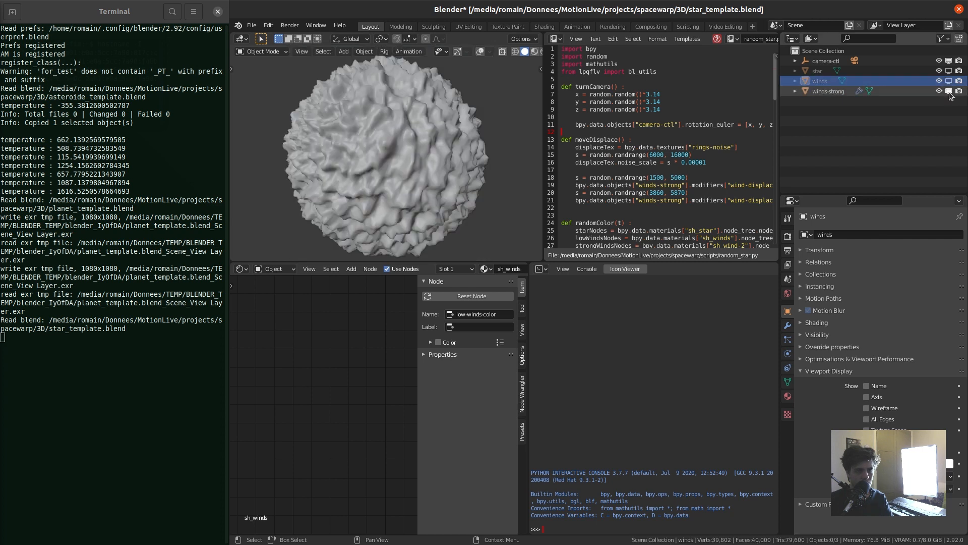
{"action": "middle_click_drag", "start_coordinate": [430, 175], "coordinate": [371, 151]}
{"action": "scroll", "coordinate": [370, 151], "scroll_direction": "down", "scroll_amount": 6}
{"action": "scroll", "coordinate": [370, 151], "scroll_direction": "up", "scroll_amount": 5}
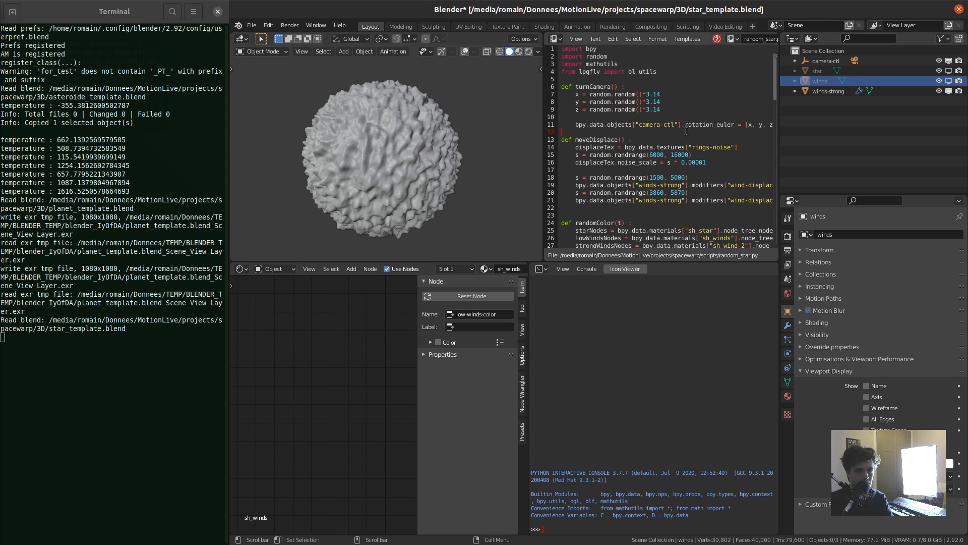
- Select winds-strong, return the viewport to rendered shading and frame the whole sh_wind-2 node tree with the sidebar hidden
{"action": "left_click", "coordinate": [837, 92]}
{"action": "key", "text": "z"}
{"action": "left_click", "coordinate": [392, 94]}
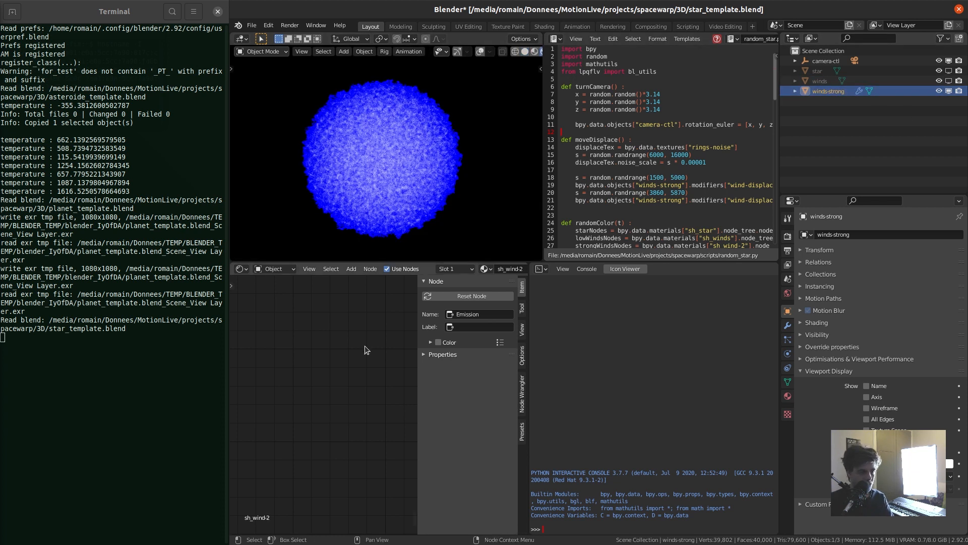
{"action": "key", "text": "n"}
{"action": "key", "text": "Home"}
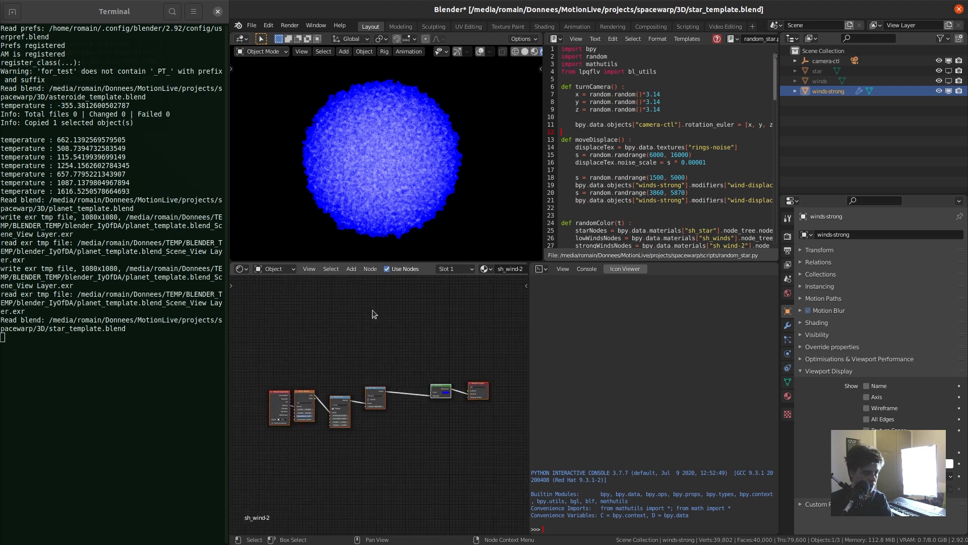
- Tidy the sh_wind-2 node tree by repositioning the Emission and Material Output nodes
{"action": "scroll", "coordinate": [415, 470], "scroll_direction": "down", "scroll_amount": 2}
{"action": "middle_click_drag", "start_coordinate": [417, 470], "coordinate": [419, 453]}
{"action": "left_click", "coordinate": [465, 381]}
{"action": "left_click_drag", "start_coordinate": [464, 381], "coordinate": [438, 390]}
{"action": "left_click_drag", "start_coordinate": [518, 367], "coordinate": [500, 379]}
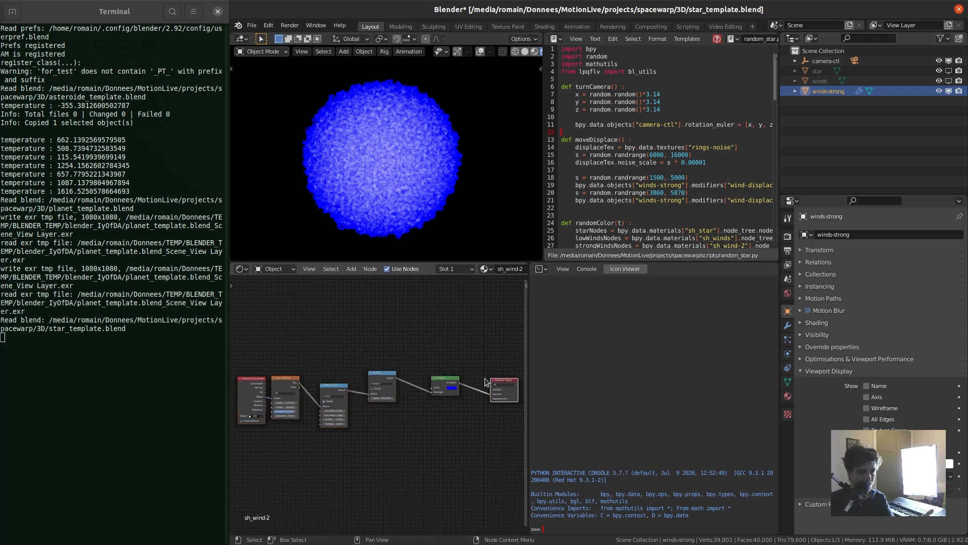
- Show the winds and star objects in the viewport alongside winds-strong, and select the star
{"action": "left_click", "coordinate": [948, 81]}
{"action": "left_click", "coordinate": [948, 71]}
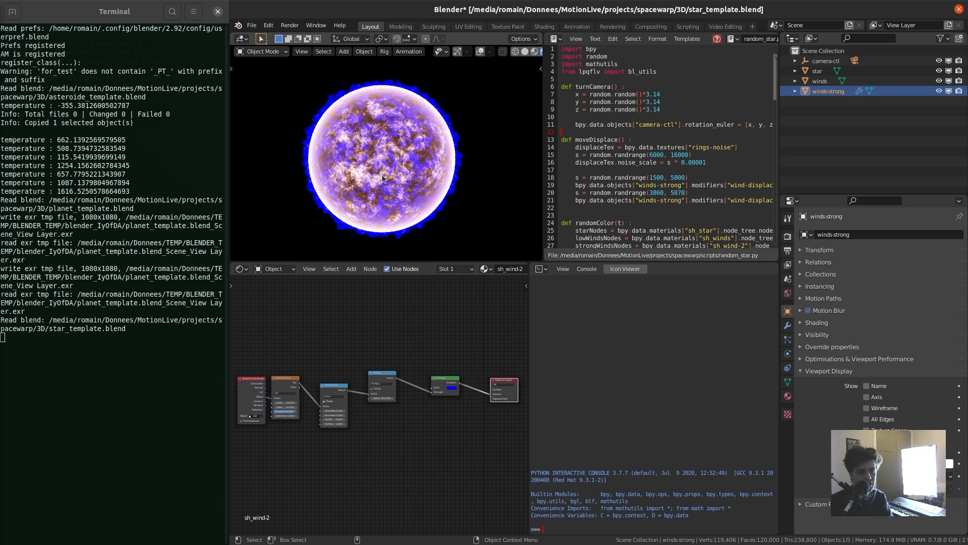
{"action": "left_click", "coordinate": [816, 71]}
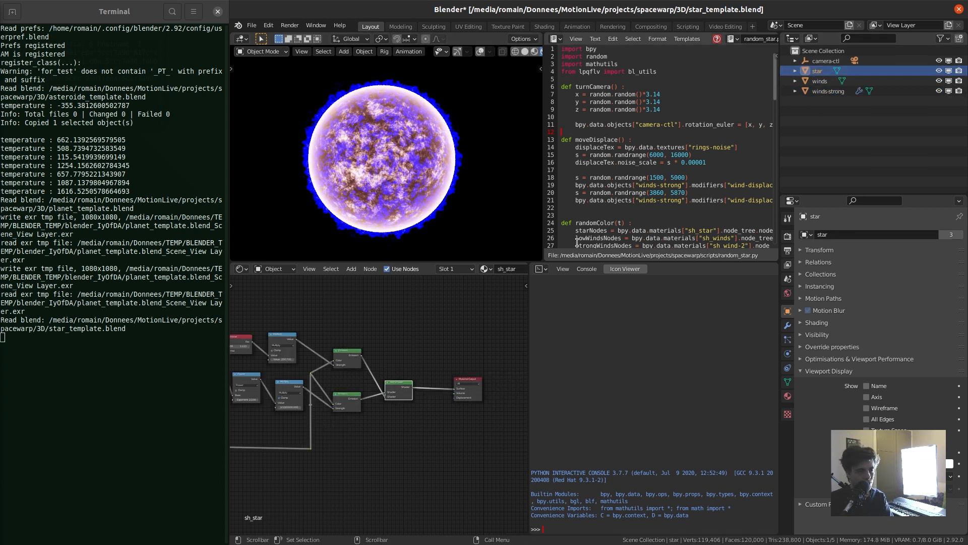
- Shift the RGB node colour in the star's sh_star material to a warm reddish orange
{"action": "middle_click_drag", "start_coordinate": [280, 443], "coordinate": [525, 414]}
{"action": "scroll", "coordinate": [361, 399], "scroll_direction": "up", "scroll_amount": 5}
{"action": "middle_click_drag", "start_coordinate": [362, 396], "coordinate": [261, 296]}
{"action": "scroll", "coordinate": [372, 360], "scroll_direction": "up", "scroll_amount": 4}
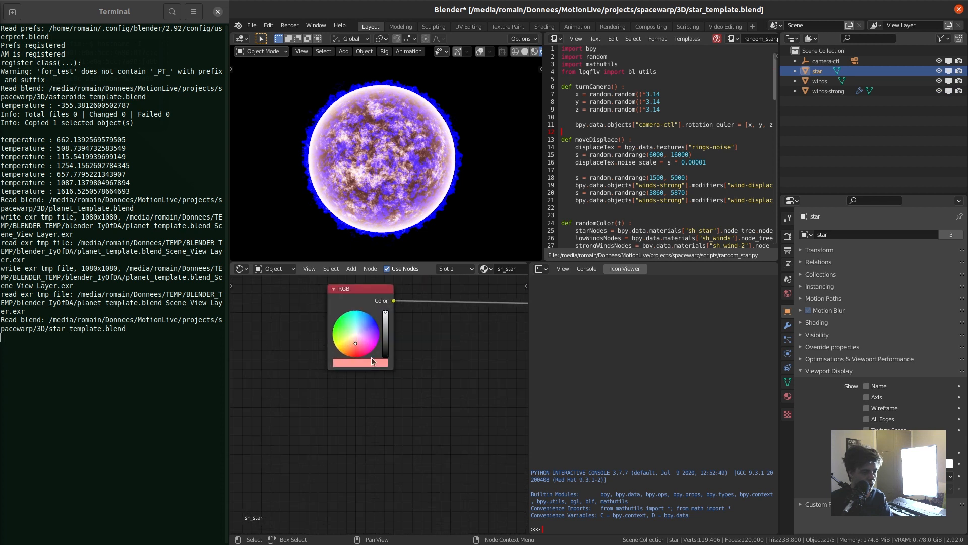
{"action": "left_click", "coordinate": [349, 351]}
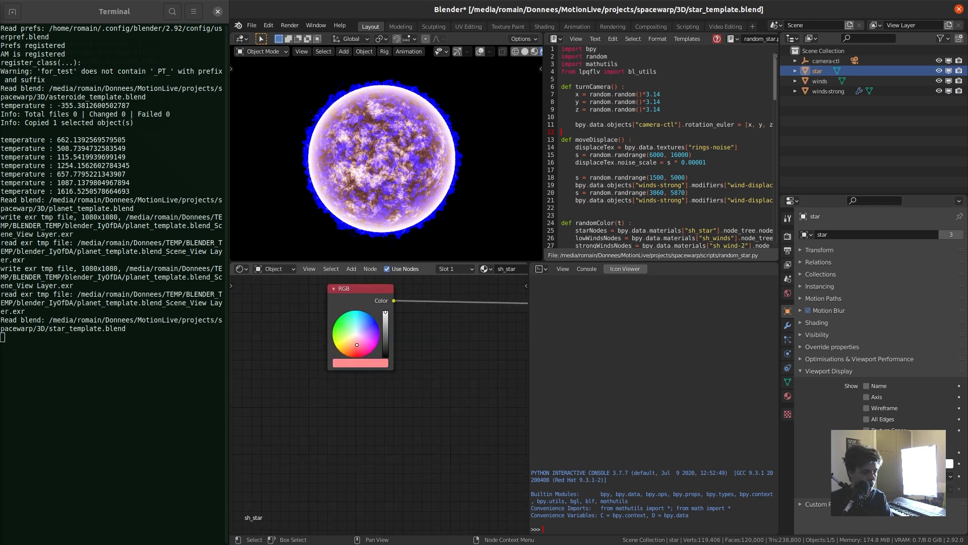
- Select the winds object and change the blue RGB node colour in its sh_winds material to orange
{"action": "left_click", "coordinate": [844, 83]}
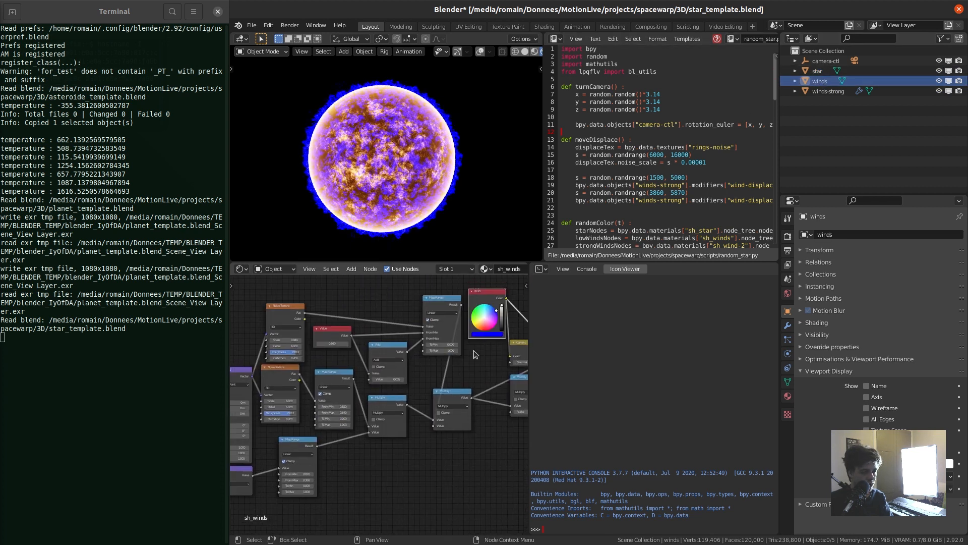
{"action": "middle_click_drag", "start_coordinate": [469, 353], "coordinate": [355, 407]}
{"action": "scroll", "coordinate": [367, 396], "scroll_direction": "up", "scroll_amount": 5}
{"action": "left_click_drag", "start_coordinate": [366, 360], "coordinate": [365, 375]}
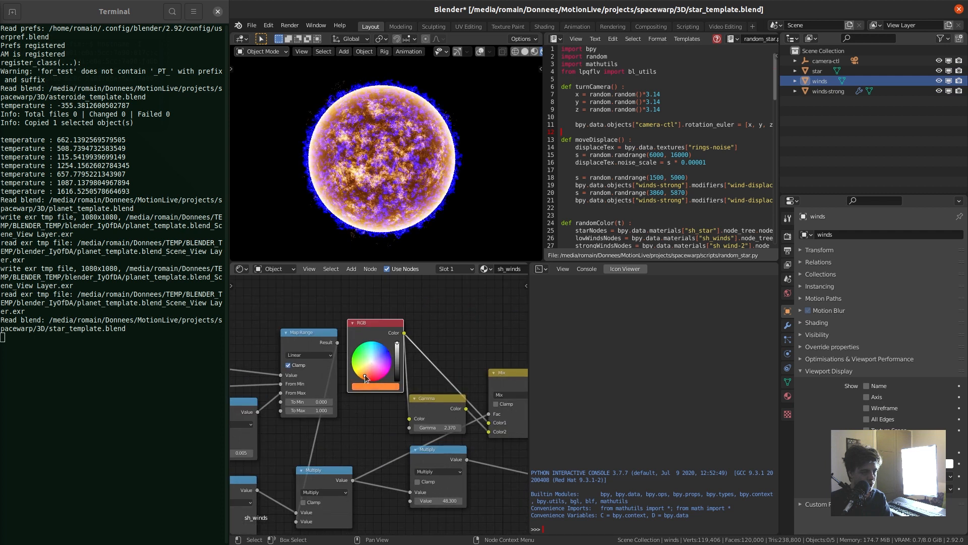
- Select winds-strong, change its sh_wind-2 Emission colour from blue to orange, and render the image
{"action": "left_click", "coordinate": [811, 93]}
{"action": "middle_click_drag", "start_coordinate": [353, 424], "coordinate": [426, 318]}
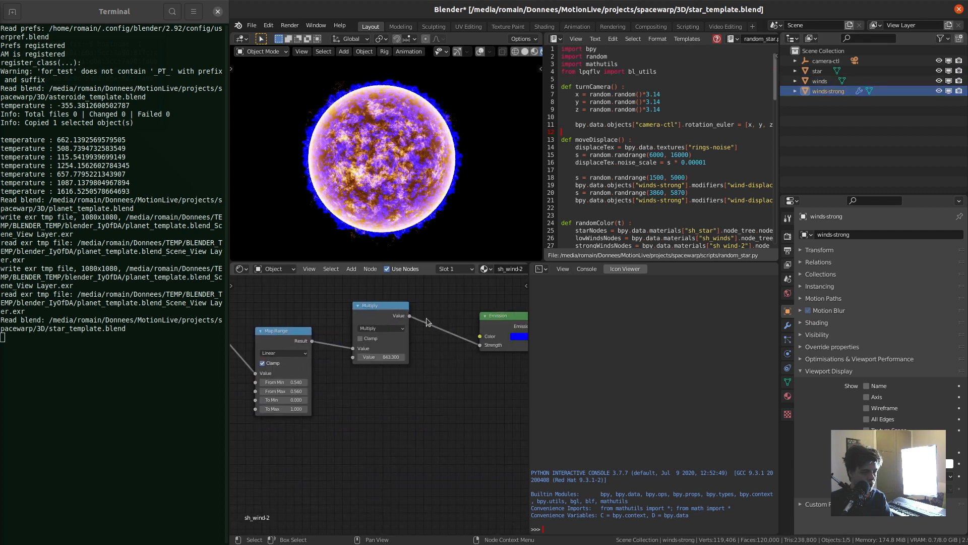
{"action": "left_click", "coordinate": [520, 336]}
{"action": "left_click", "coordinate": [531, 271]}
{"action": "left_click_drag", "start_coordinate": [531, 271], "coordinate": [534, 274]}
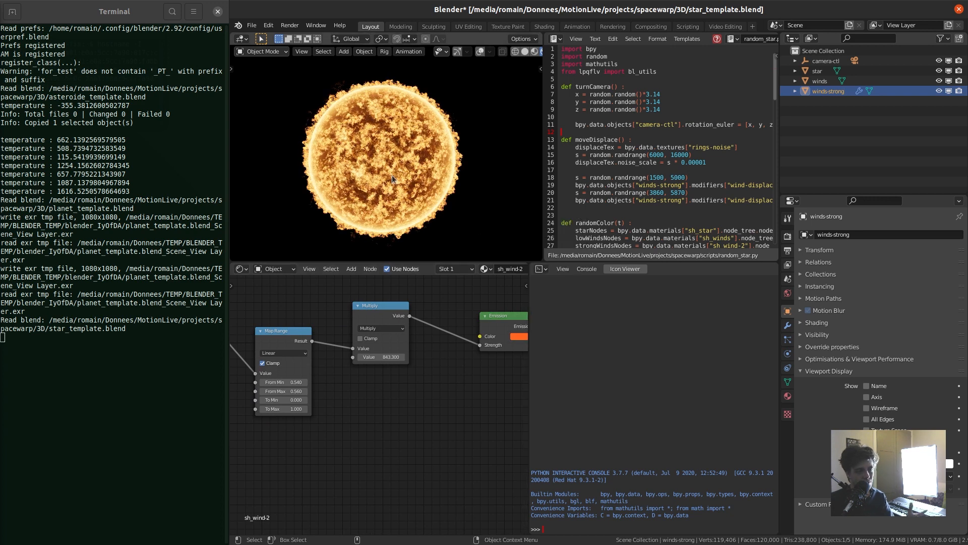
{"action": "key", "text": "F12"}
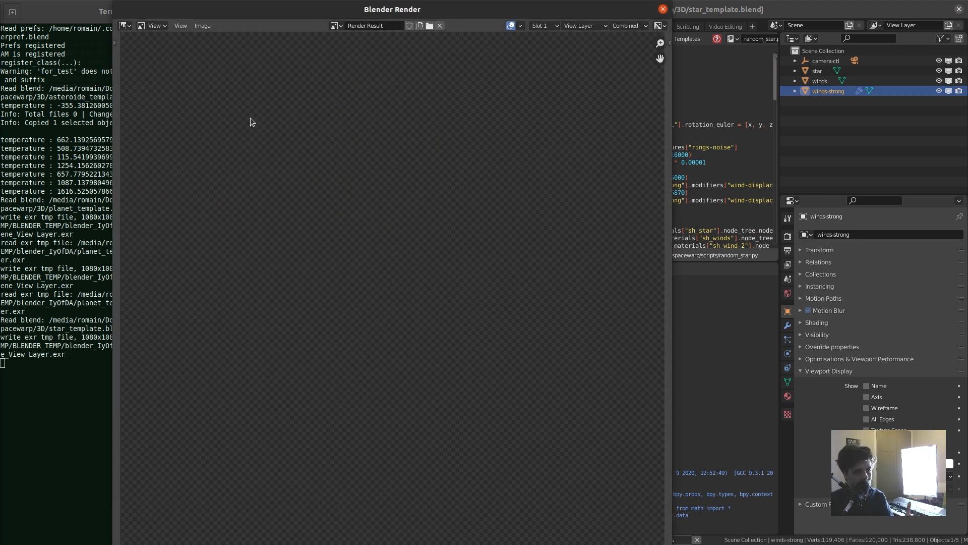